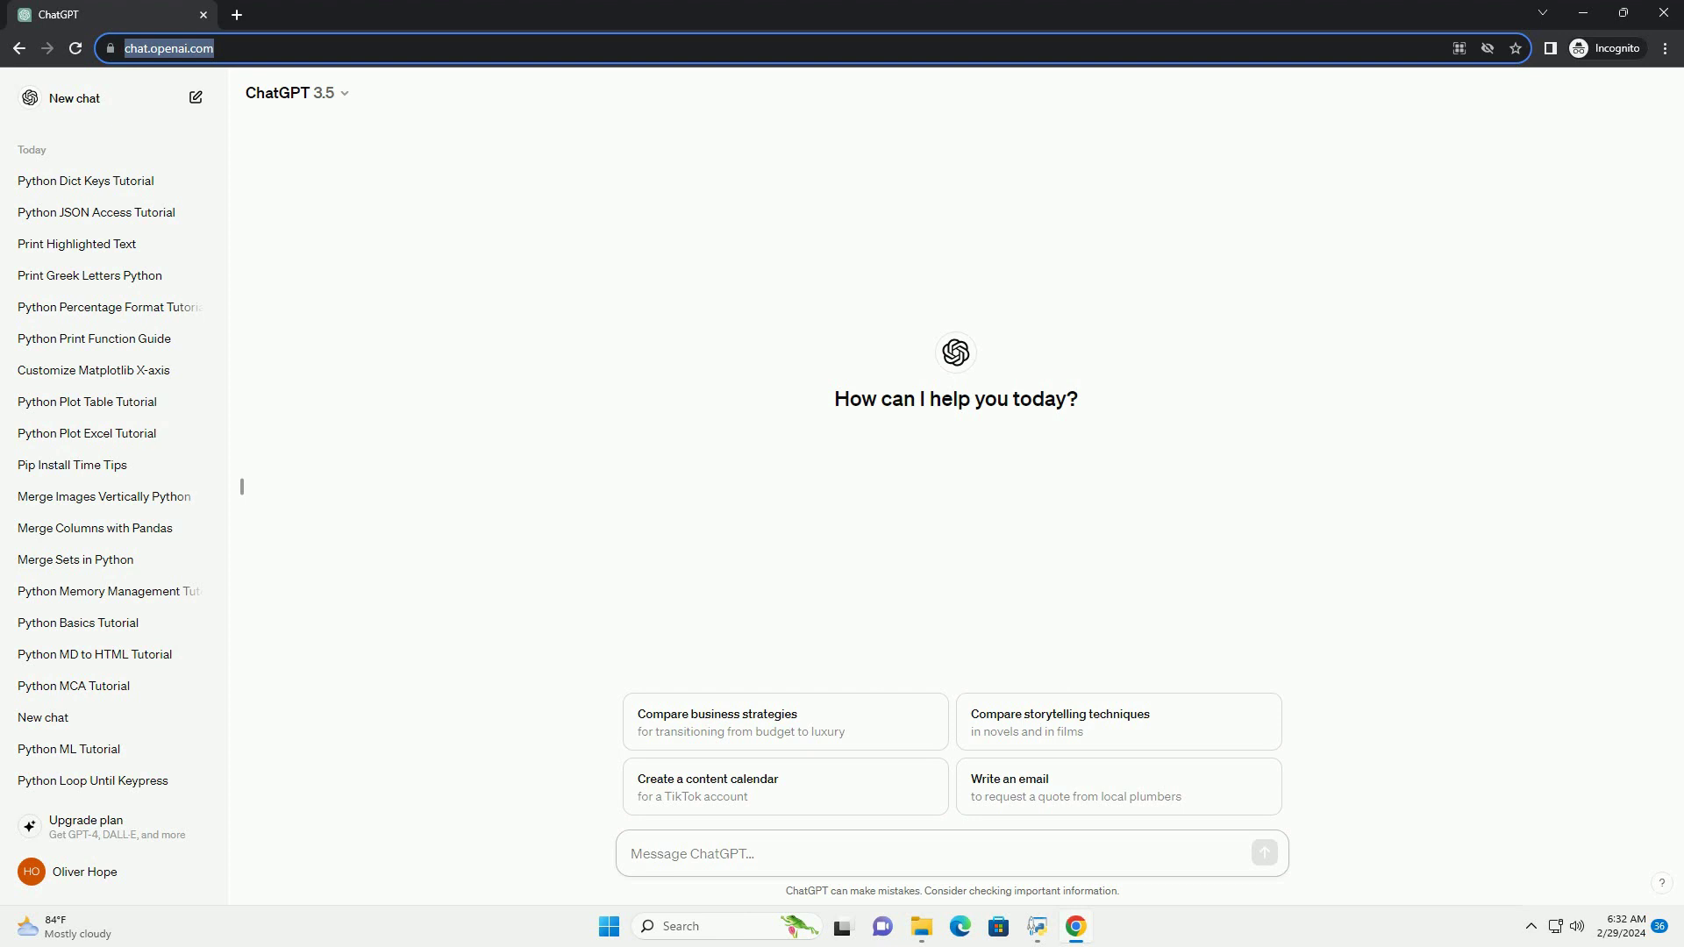
text(write an informative tutorial about python print list without brackets and commas with code example)
Step: Send ChatGPT the request for a coded tutorial on printing a Python list without brackets and commas
key(Return)
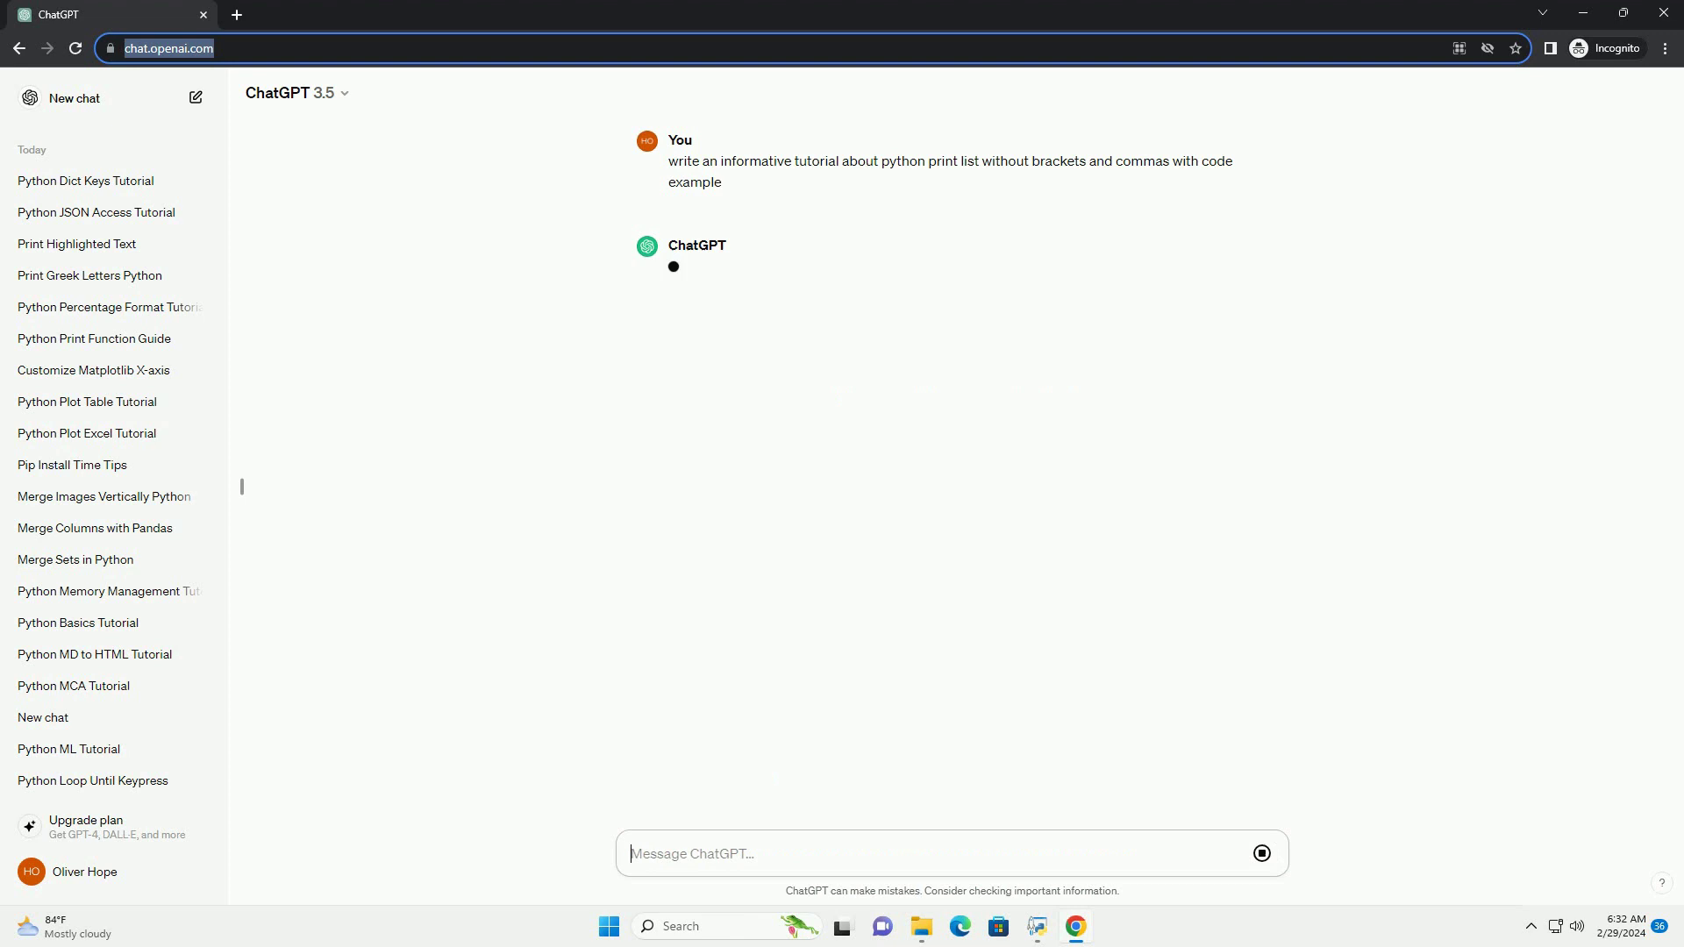